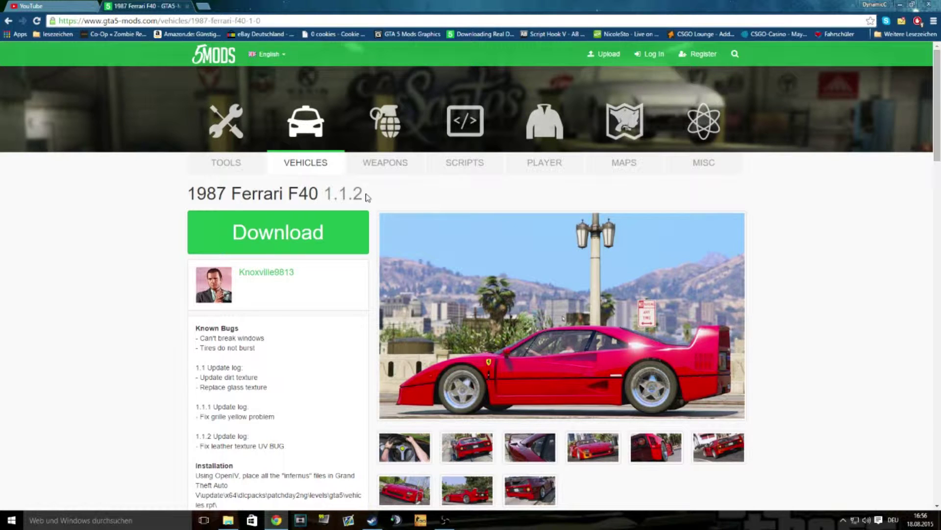
Step: Download the 1987 Ferrari F40 mod, copy the downloaded archive onto the desktop, and minimize the browser
click(288, 248)
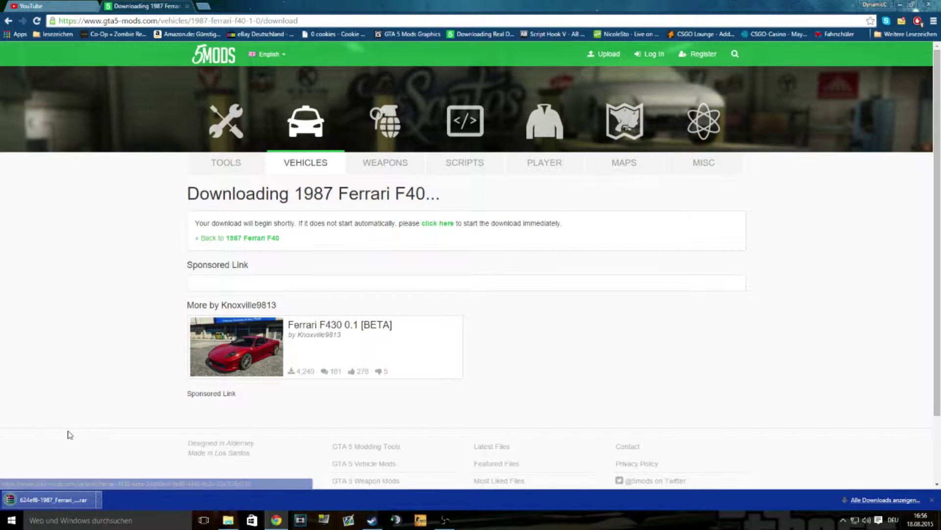
drag(490, 6, 855, 162)
drag(726, 384, 383, 99)
click(411, 208)
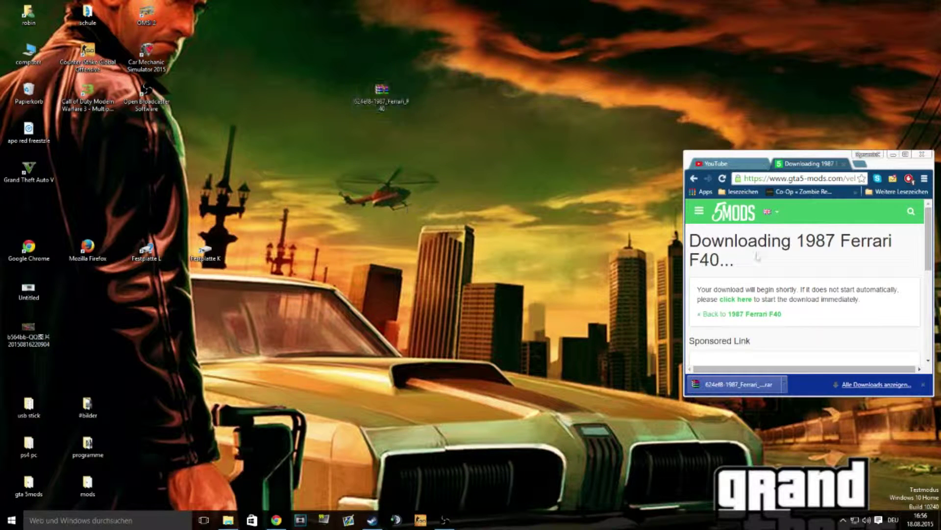
click(894, 155)
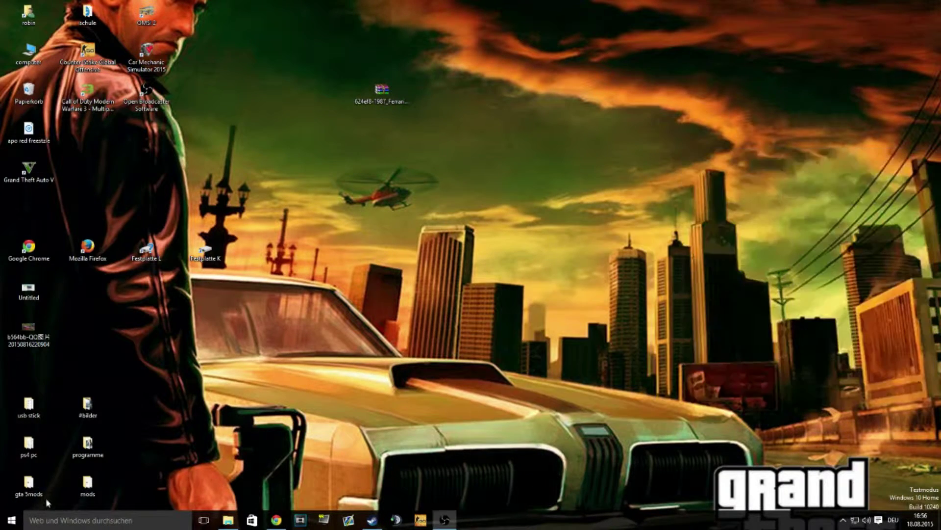
Step: Launch OpenIV and choose the Windows version of Grand Theft Auto V
click(12, 520)
click(59, 519)
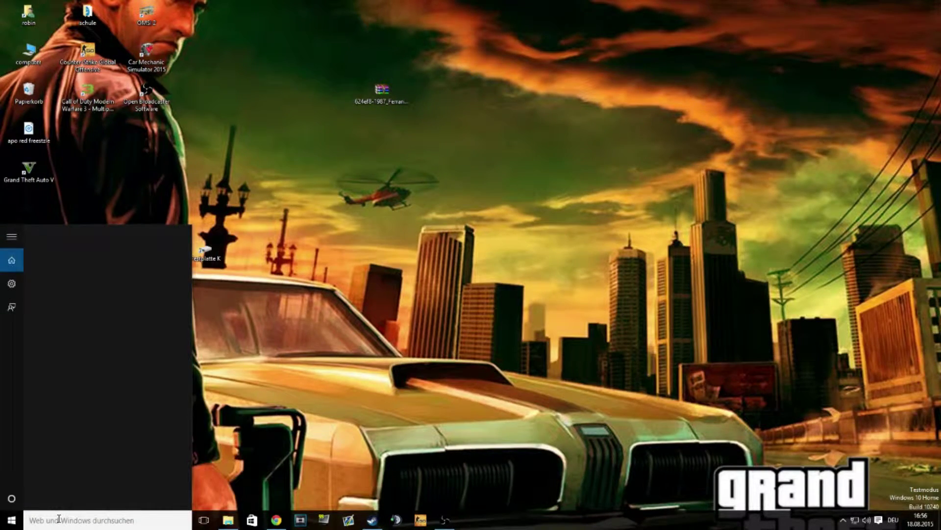
text(r)
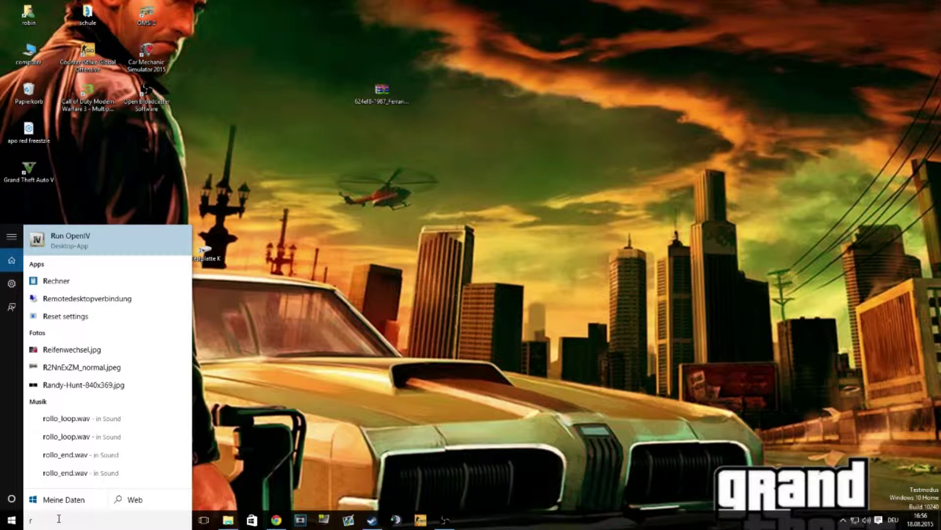
key(Escape)
click(445, 519)
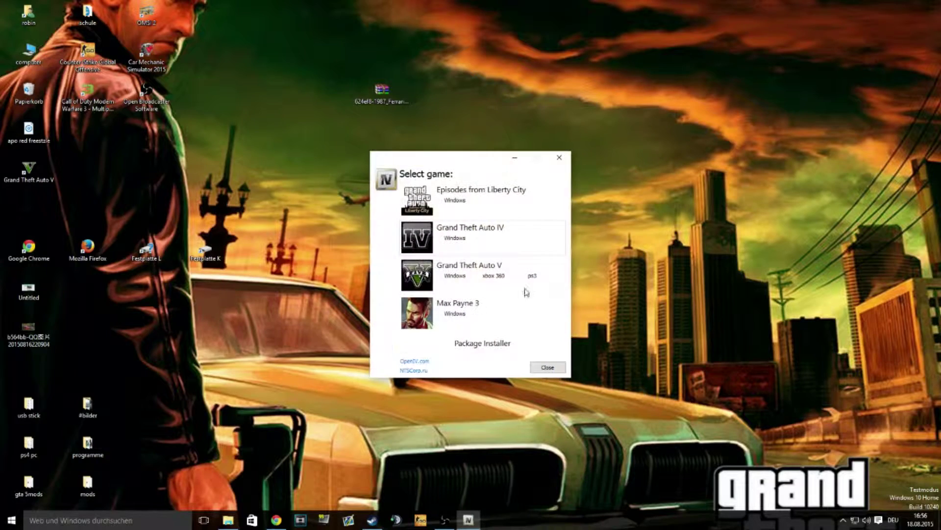
click(457, 278)
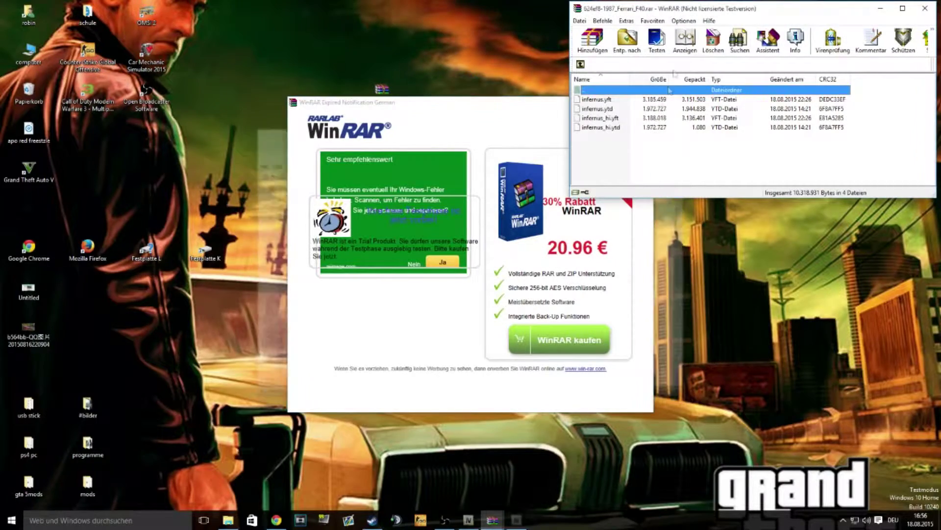
Step: Clear the WinRAR purchase notice and move the OpenIV window beside the opened Ferrari F40 archive
click(635, 141)
drag(636, 141, 610, 95)
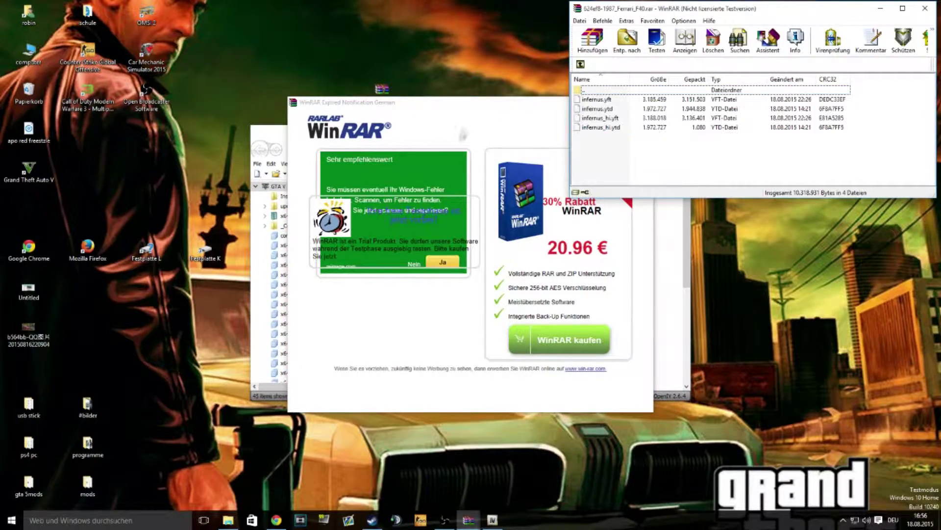
click(642, 102)
drag(414, 143, 206, 43)
Step: Enable edit mode in OpenIV, accept the automatic-saving warning, and select infernus.yft in the mod archive
click(344, 49)
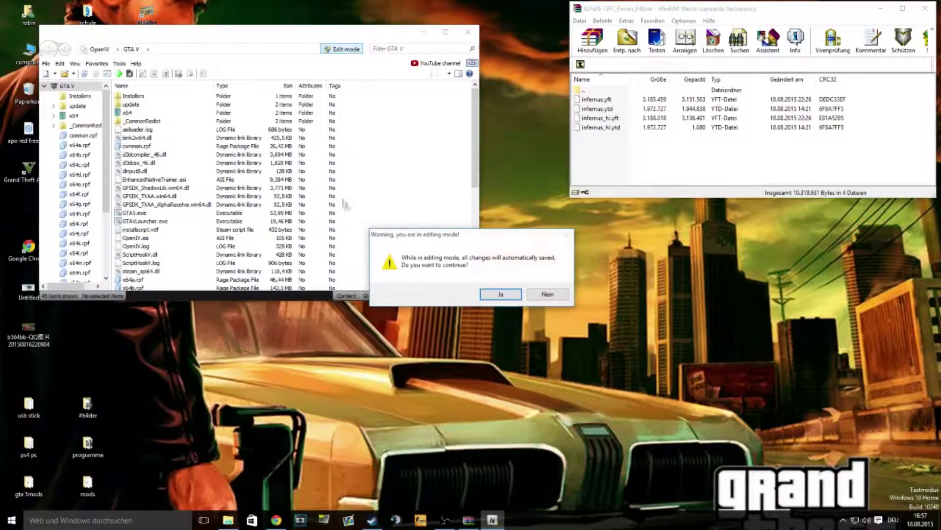
click(482, 294)
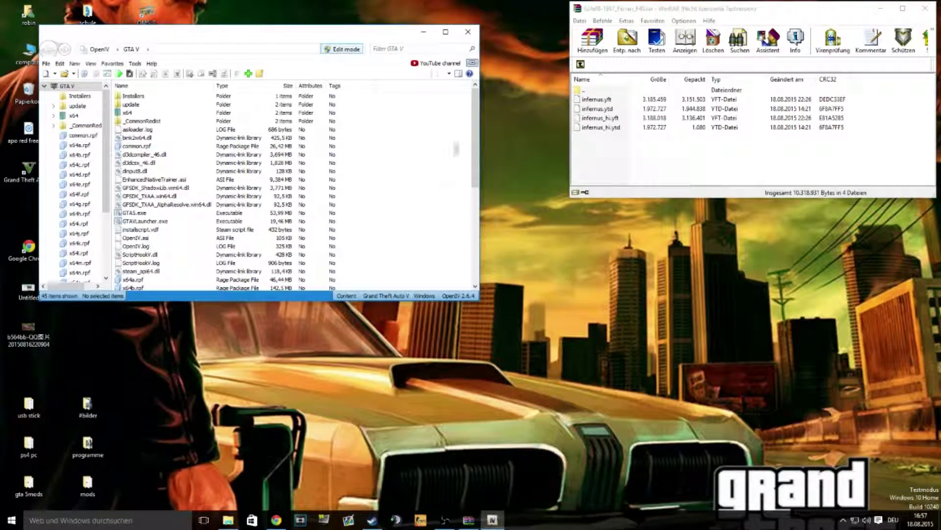
drag(376, 34, 417, 30)
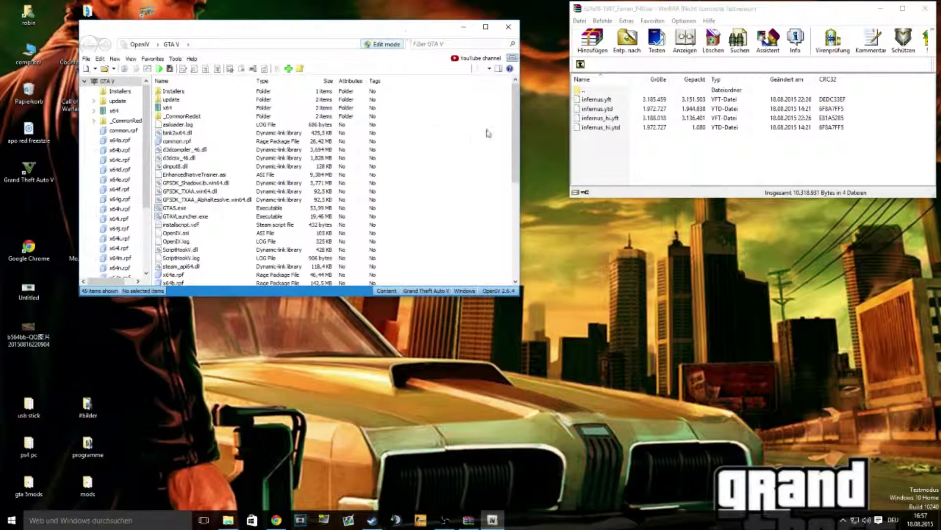
click(593, 99)
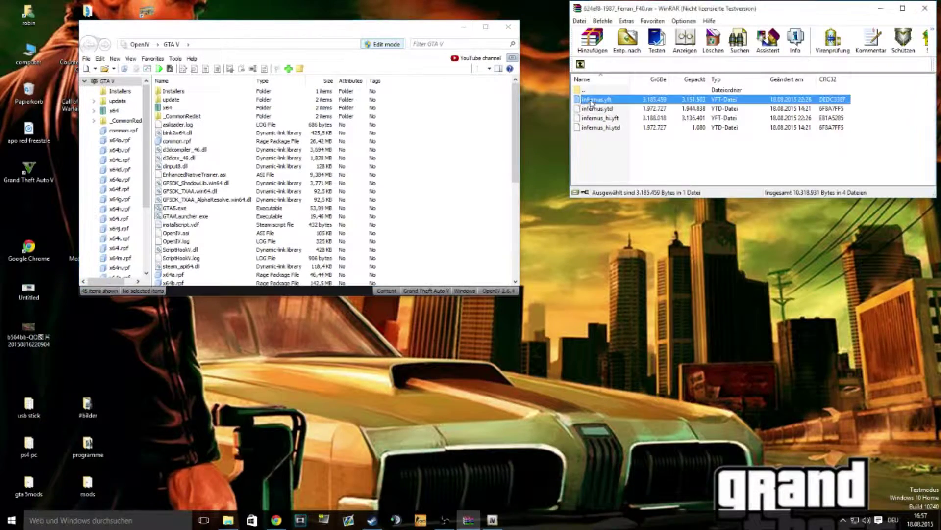
Step: Switch to Chrome, return to the 1987 Ferrari F40 page, and place its installation instructions in a small window below the archive
click(276, 519)
click(906, 154)
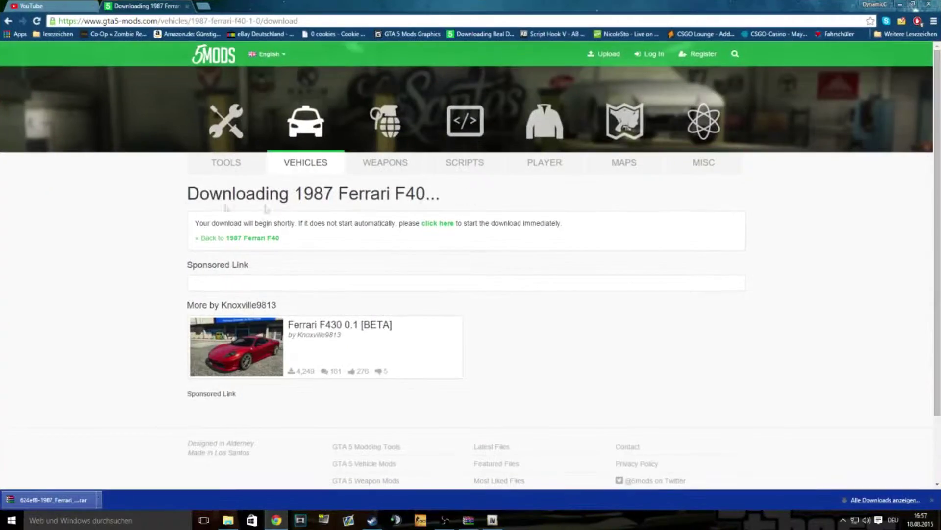
click(8, 21)
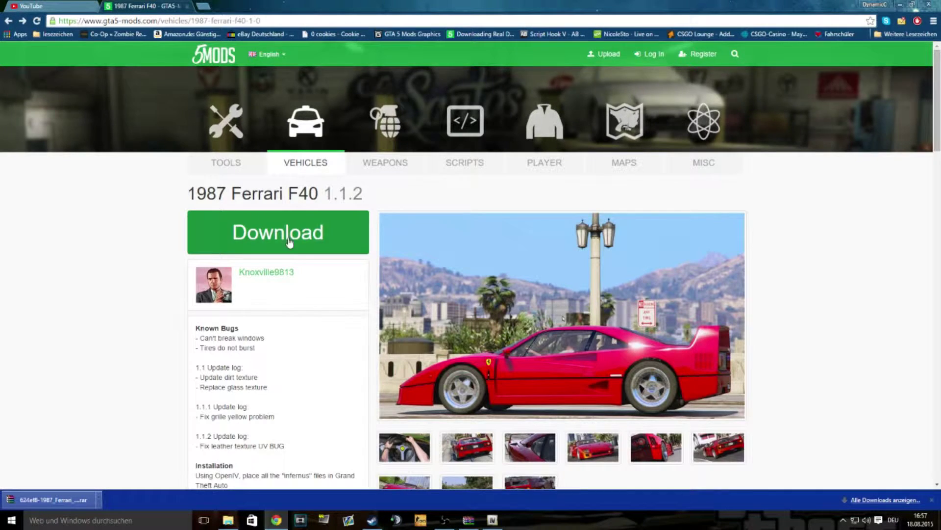
scroll(259, 307, down, 2)
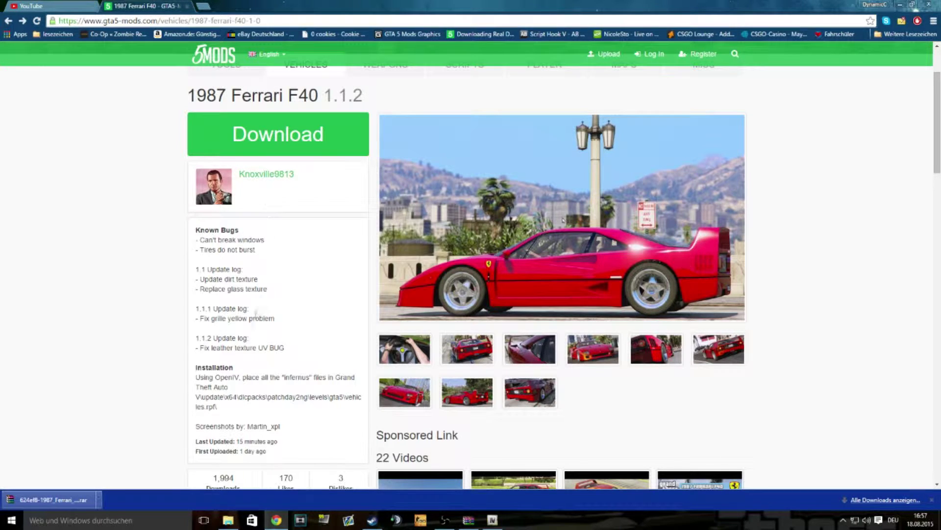
drag(419, 4, 700, 139)
scroll(652, 276, down, 2)
scroll(649, 293, up, 3)
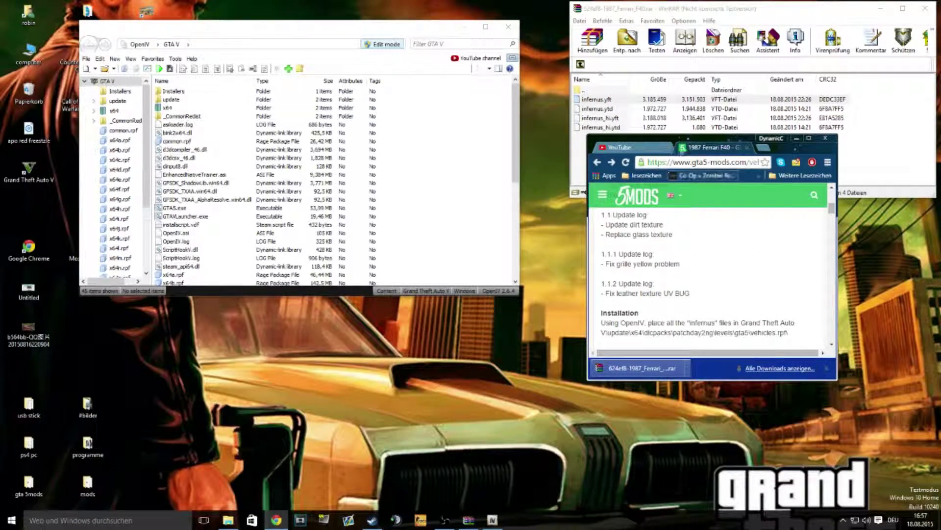
drag(696, 141, 665, 242)
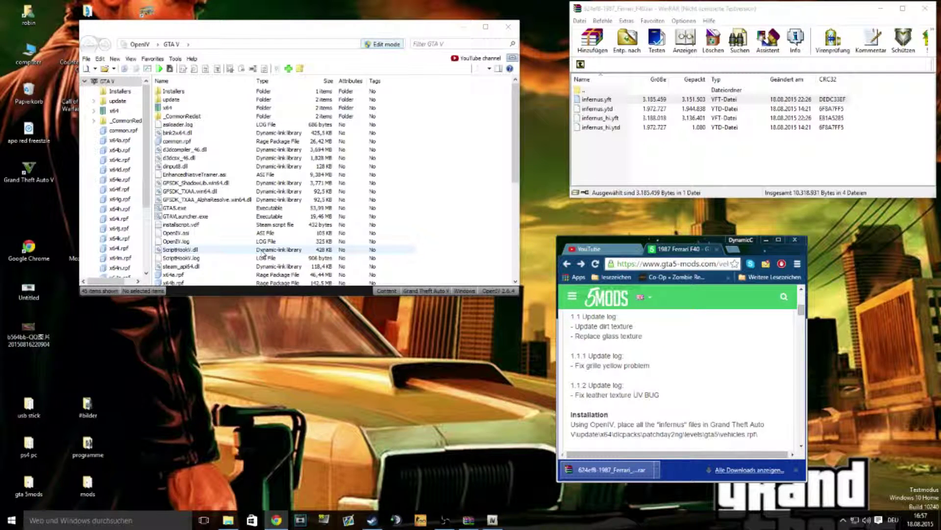
Step: In OpenIV, open the folder update\x64\dlcpacks\patchday2ng of the GTA V directory
double_click(191, 99)
double_click(198, 91)
double_click(204, 99)
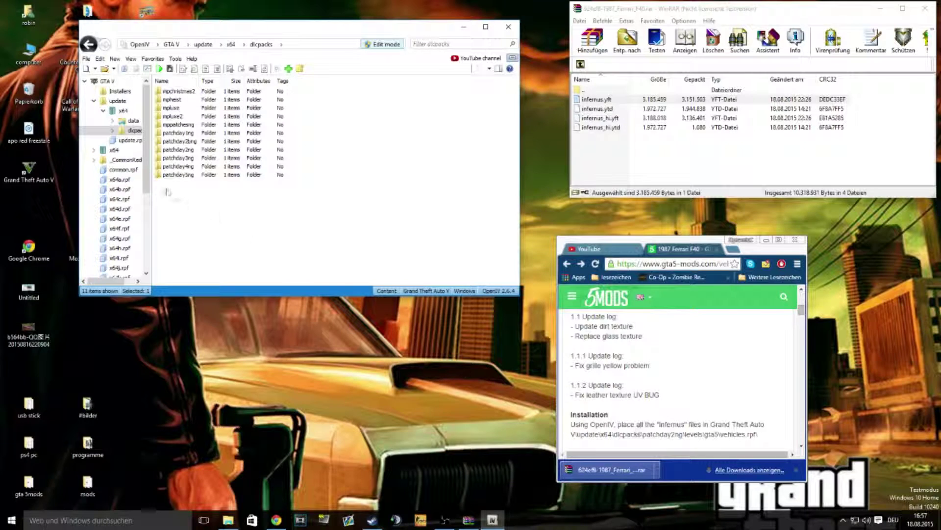
double_click(167, 150)
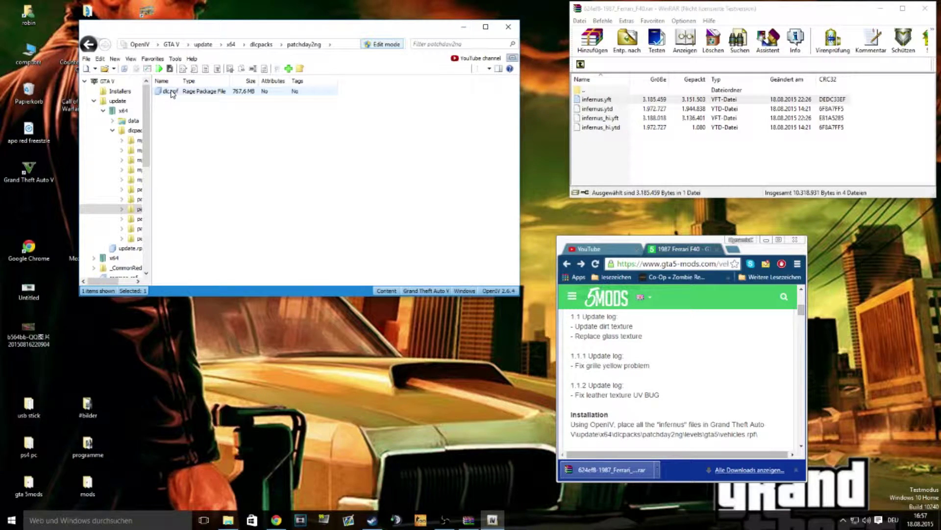
key(BackSpace)
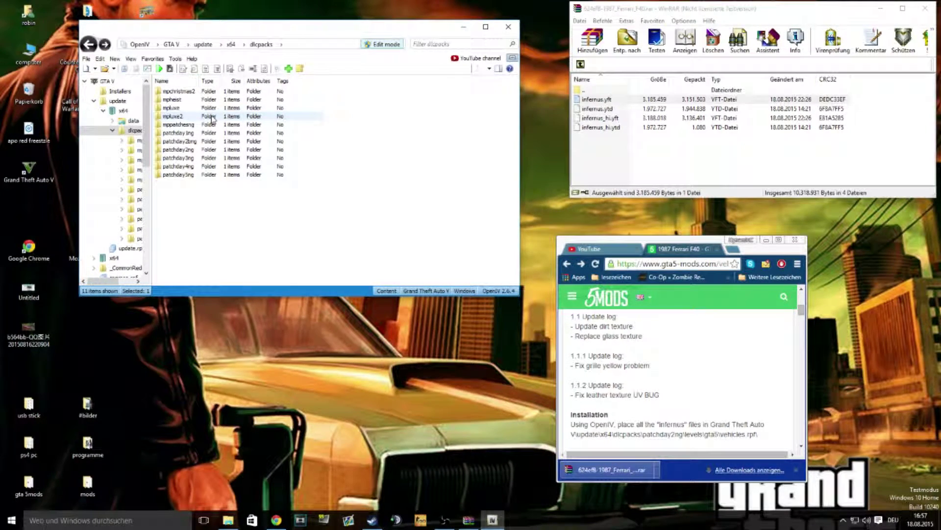
double_click(194, 150)
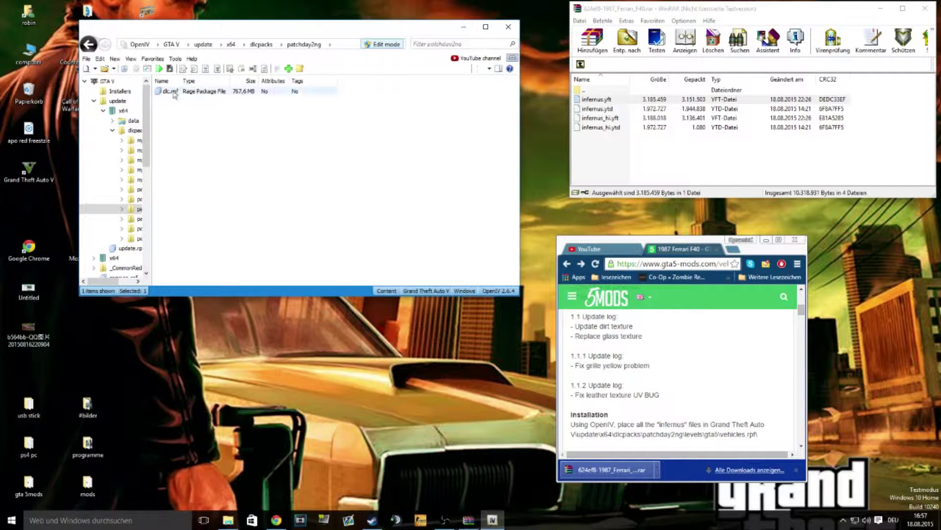
Step: Open dlc.rpf\x64\levels\gta5\vehicles.rpf and locate the infernus files in it
double_click(172, 91)
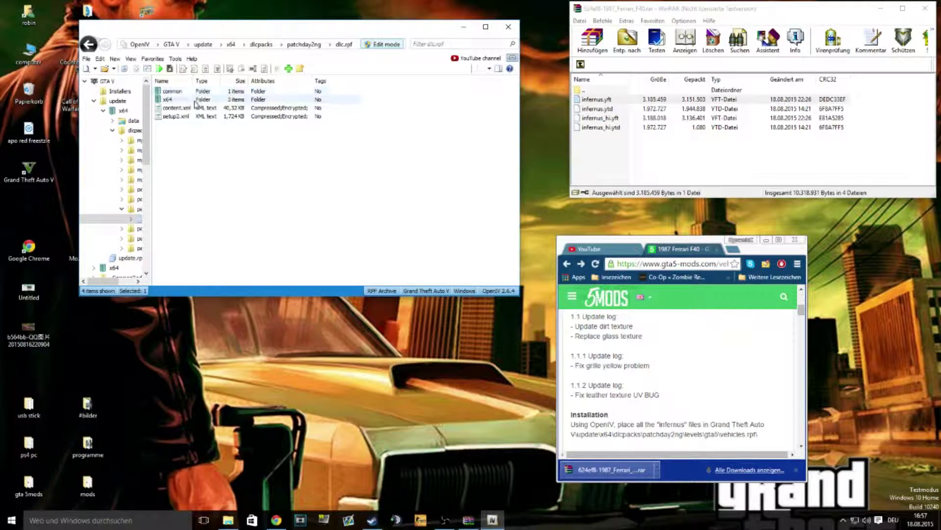
double_click(195, 100)
double_click(194, 100)
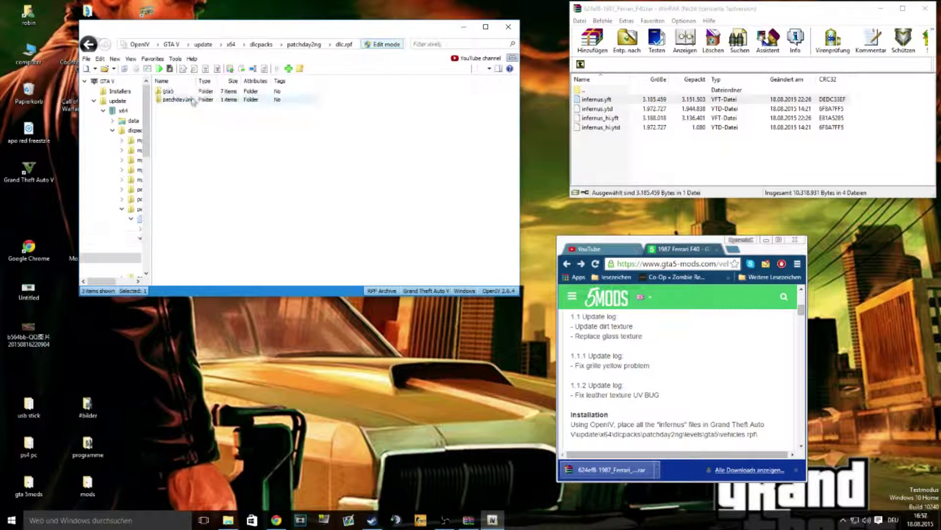
double_click(190, 93)
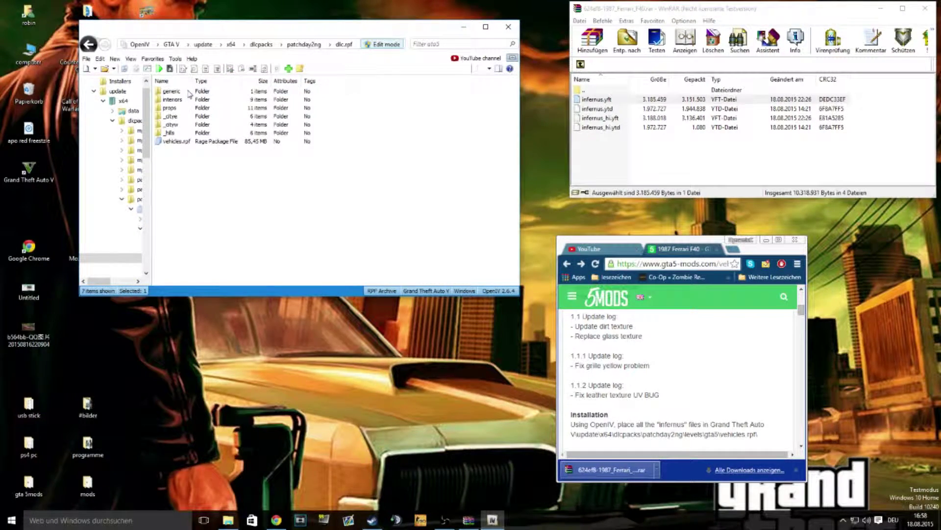
double_click(199, 141)
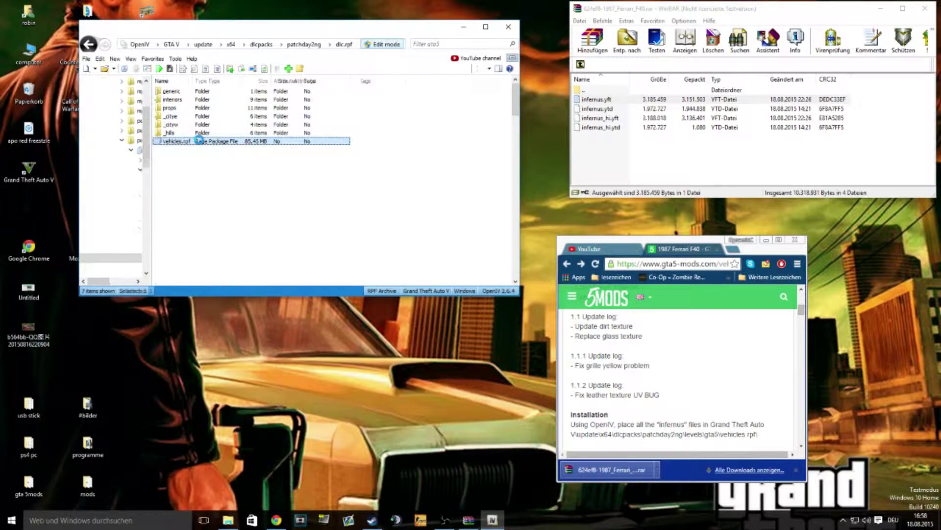
scroll(212, 162, down, 4)
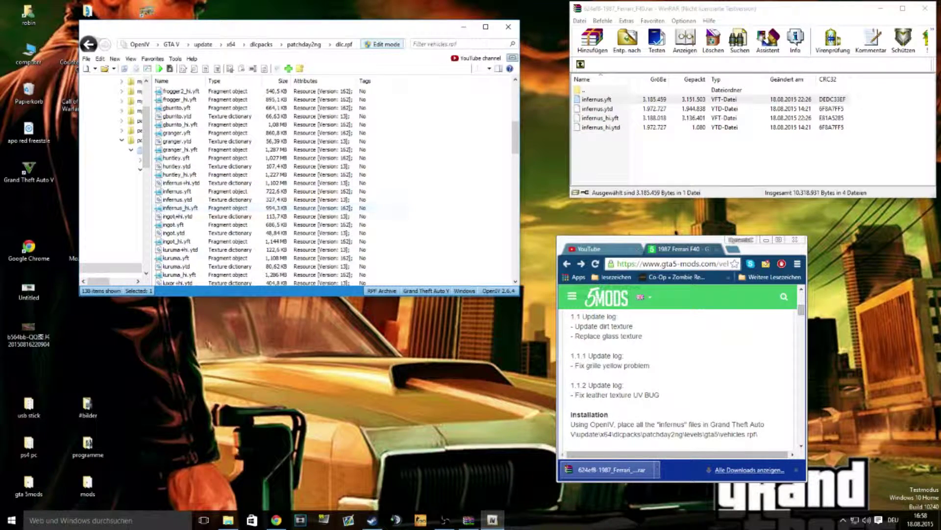
Step: Create a desktop folder named after the mod's install path, updatex64dlcpackspatchday2nglevelsgta5vehicles.rpf
right_click(358, 262)
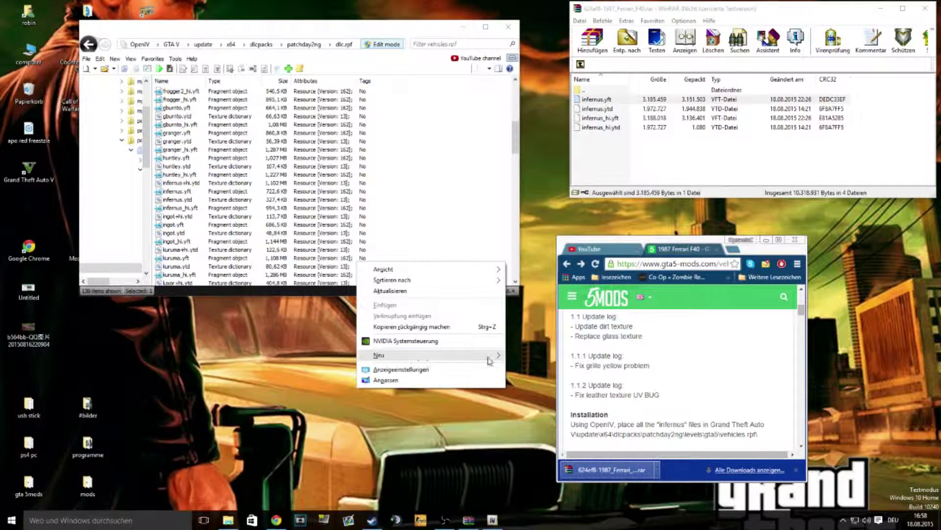
click(492, 358)
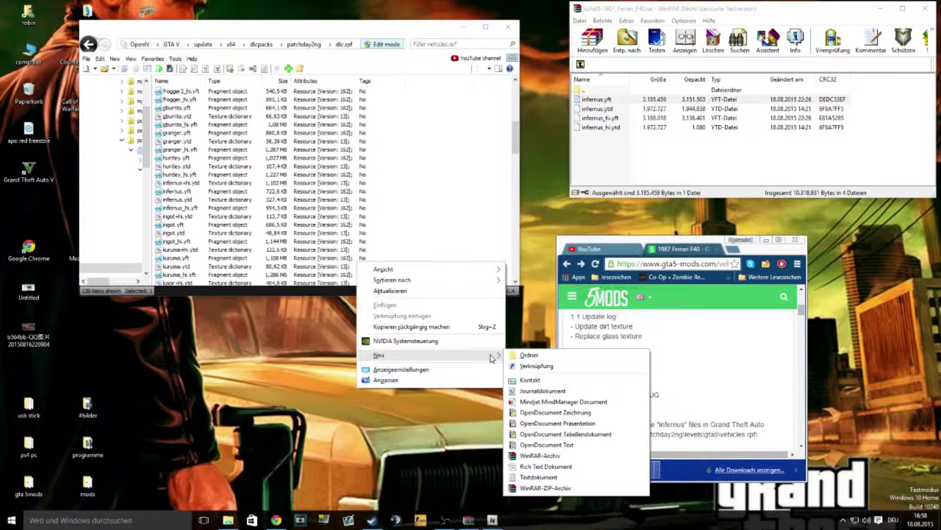
click(530, 359)
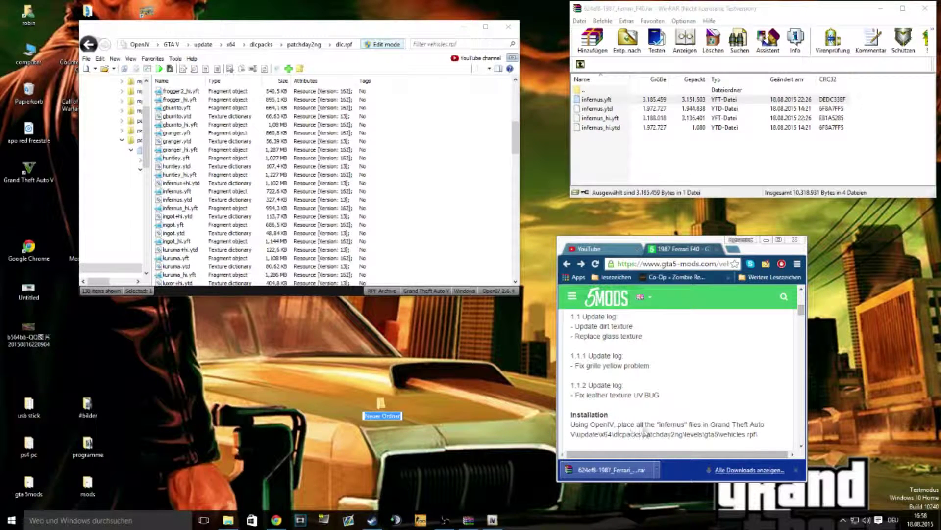
drag(579, 432, 756, 437)
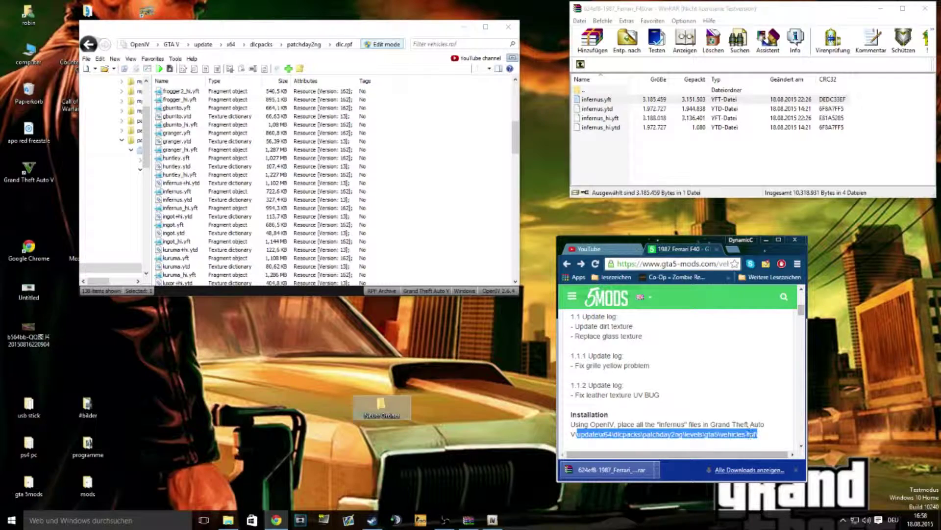
click(387, 416)
right_click(386, 417)
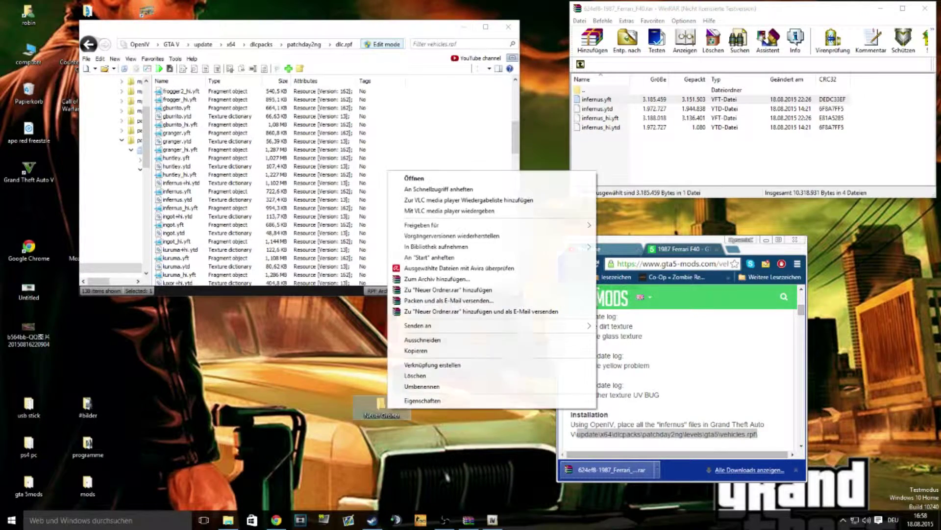
click(425, 387)
text(updatex64dlcpackspatchday2nglevelsgta5vehicles.rpf)
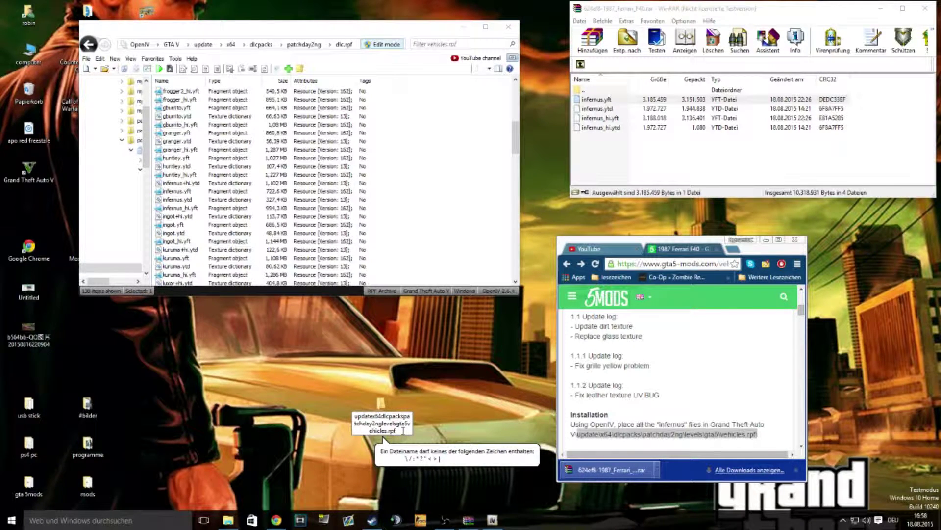
key(Return)
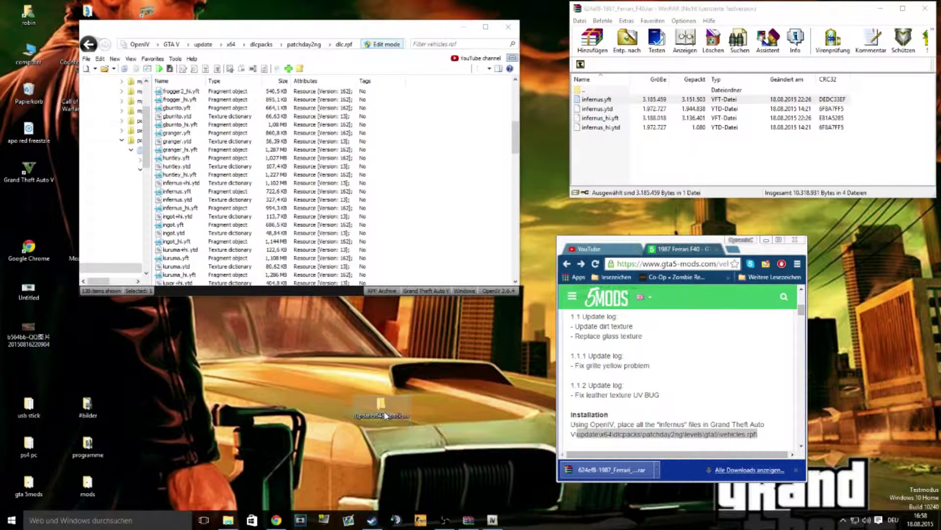
Step: Open the desktop folder named after the mod's install path
double_click(386, 416)
double_click(427, 4)
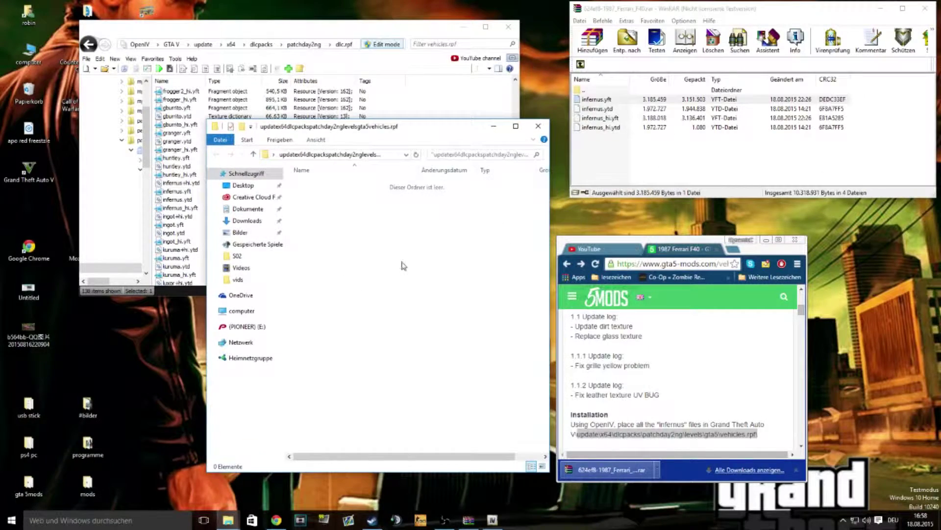
right_click(403, 265)
mouse_move(490, 381)
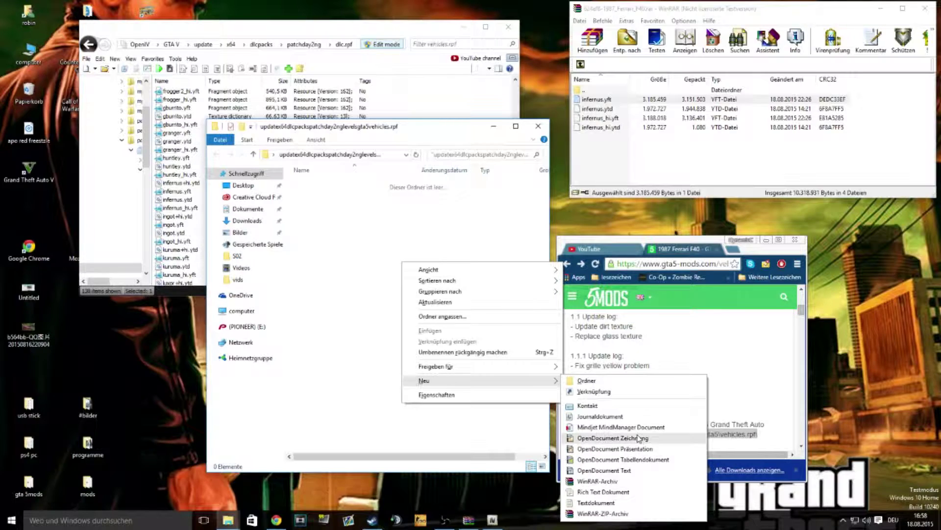
click(651, 460)
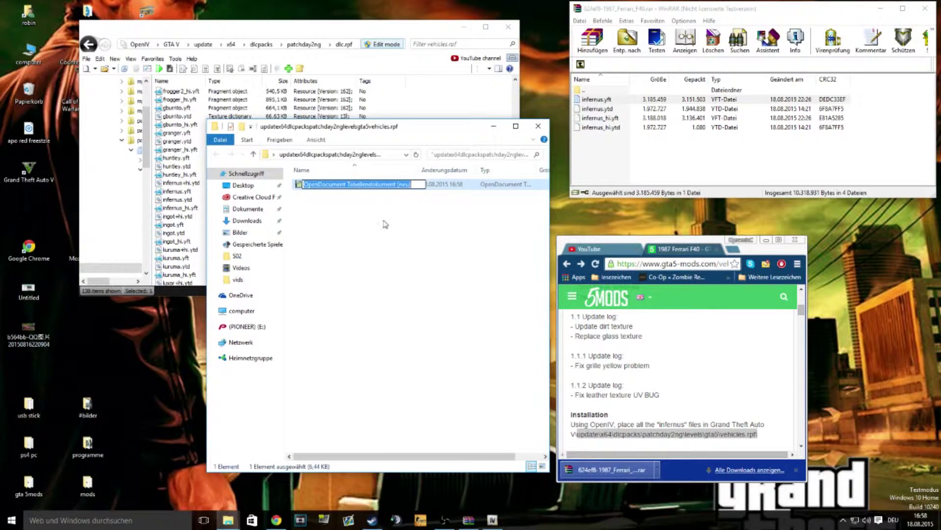
right_click(370, 184)
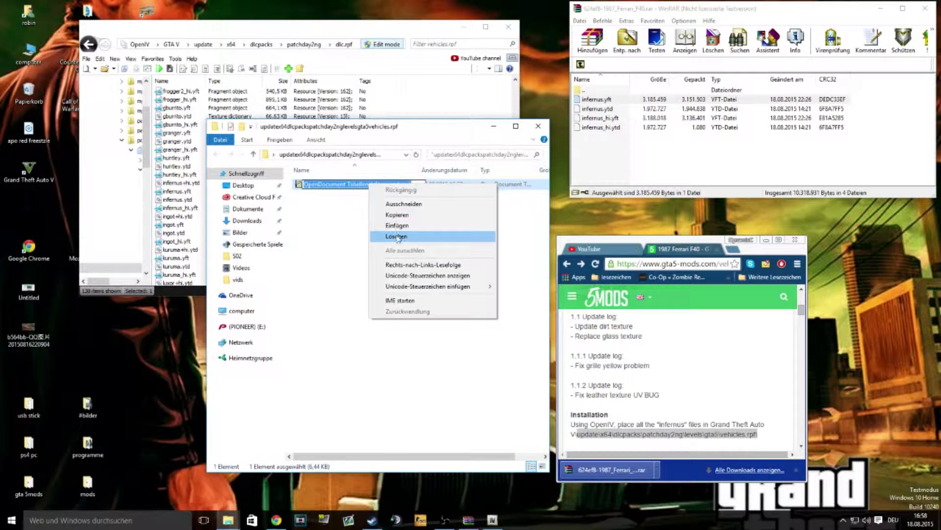
click(399, 237)
right_click(333, 188)
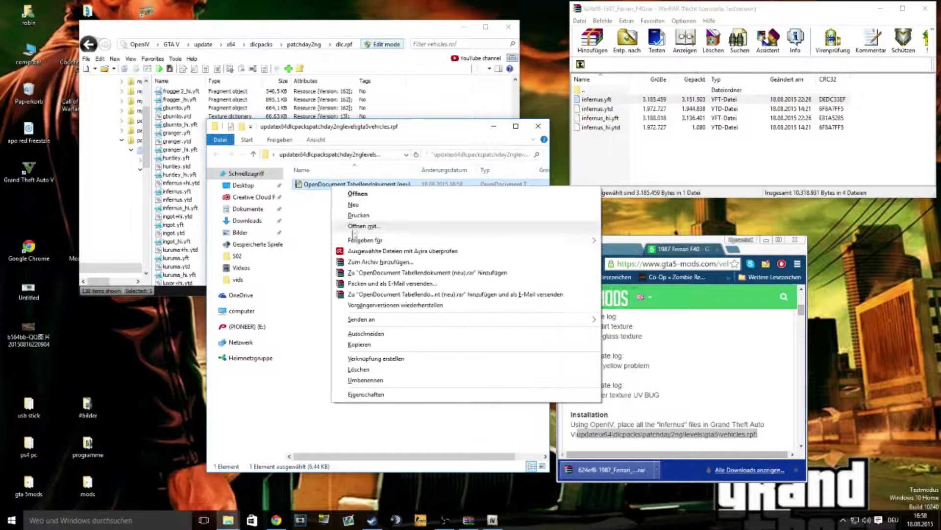
click(375, 362)
click(508, 299)
right_click(322, 206)
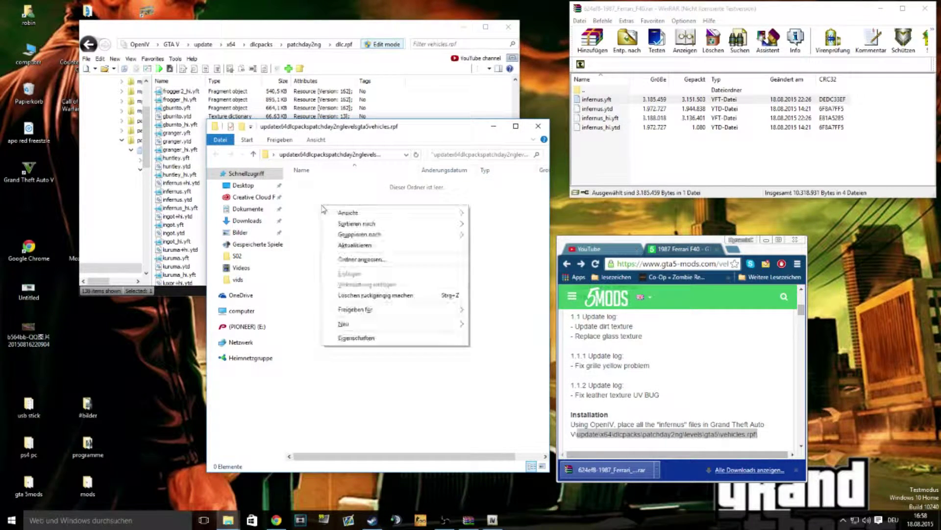
mouse_move(398, 324)
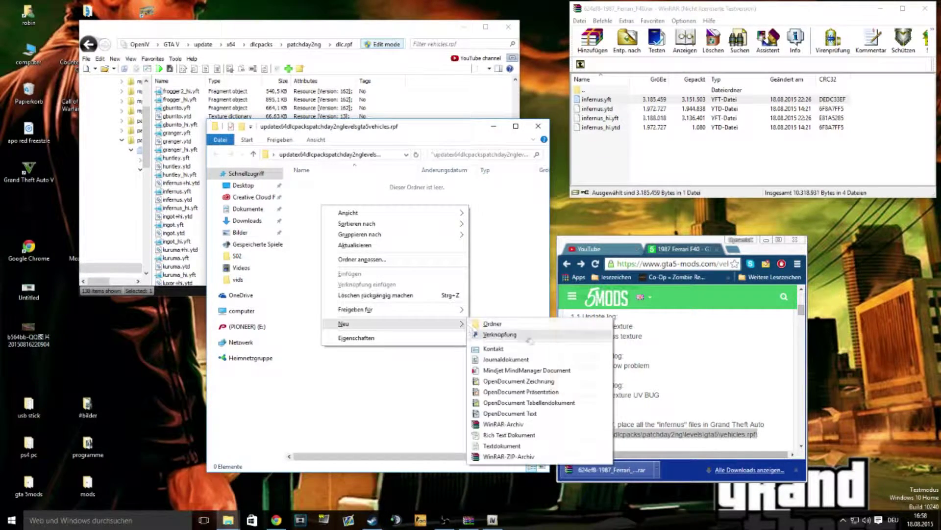
click(550, 402)
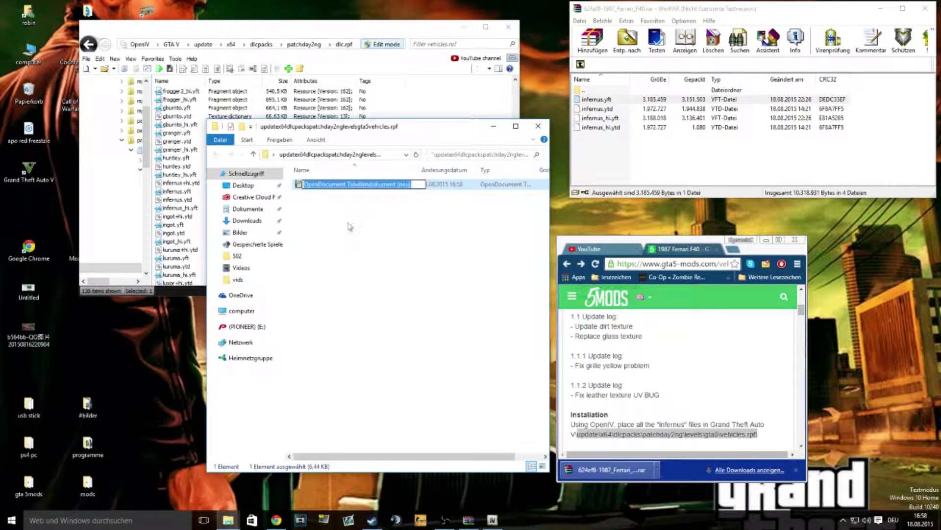
right_click(344, 187)
right_click(342, 185)
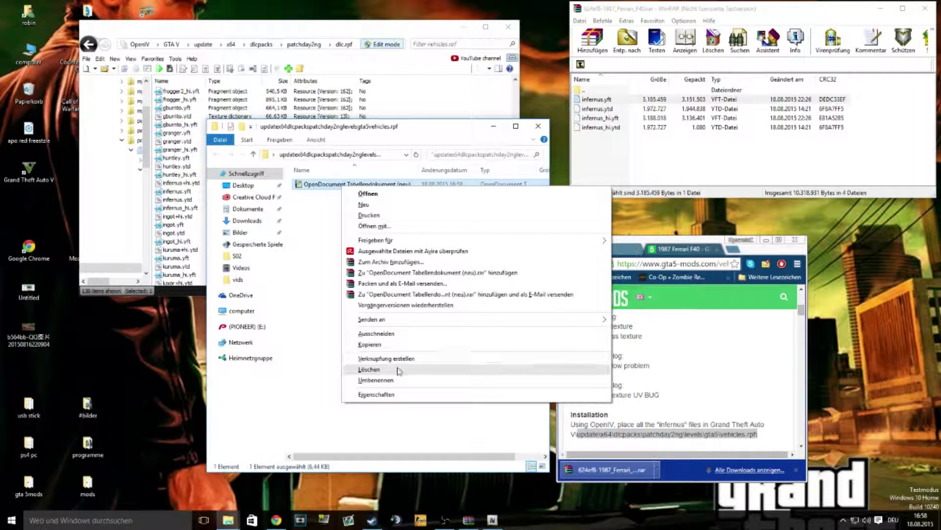
click(398, 370)
click(498, 299)
Step: Create an OpenDocument text file named jhvgsjvhjsvhfdsd in the folder and open it in a narrowed OpenOffice Writer window
right_click(358, 225)
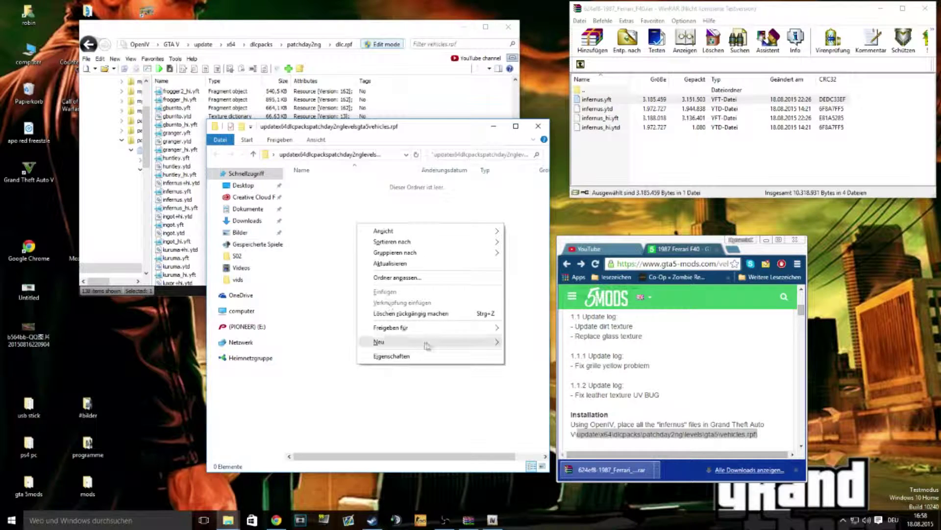
mouse_move(490, 343)
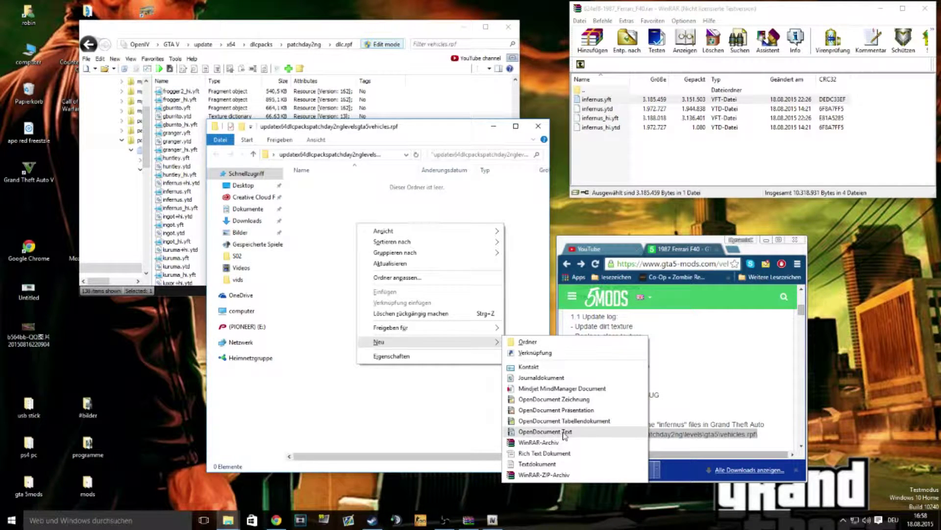
click(544, 431)
text(jhvgsjvhjsvhfdsd)
key(Return)
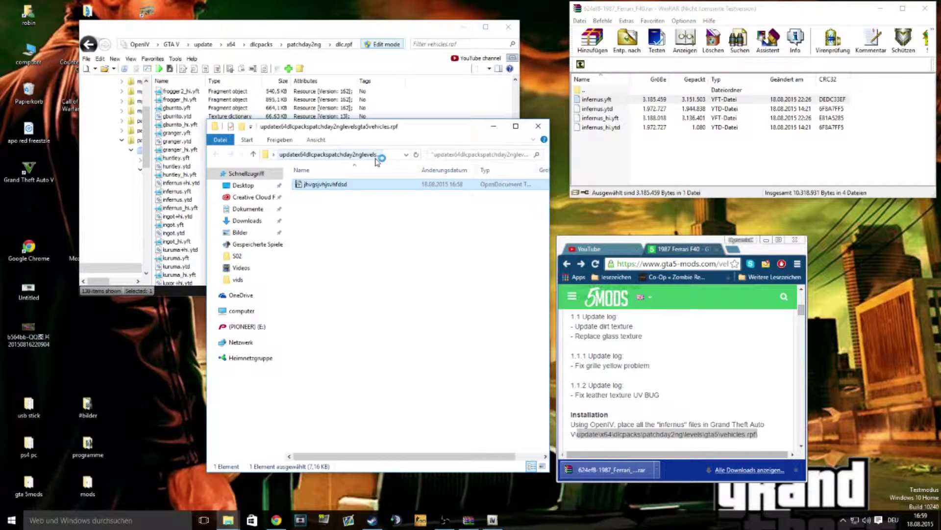
double_click(342, 187)
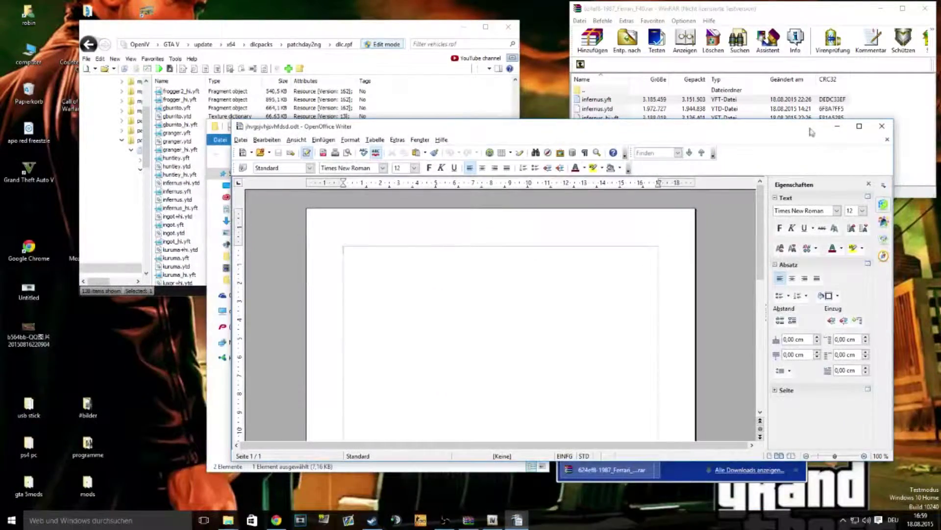
drag(233, 218, 537, 218)
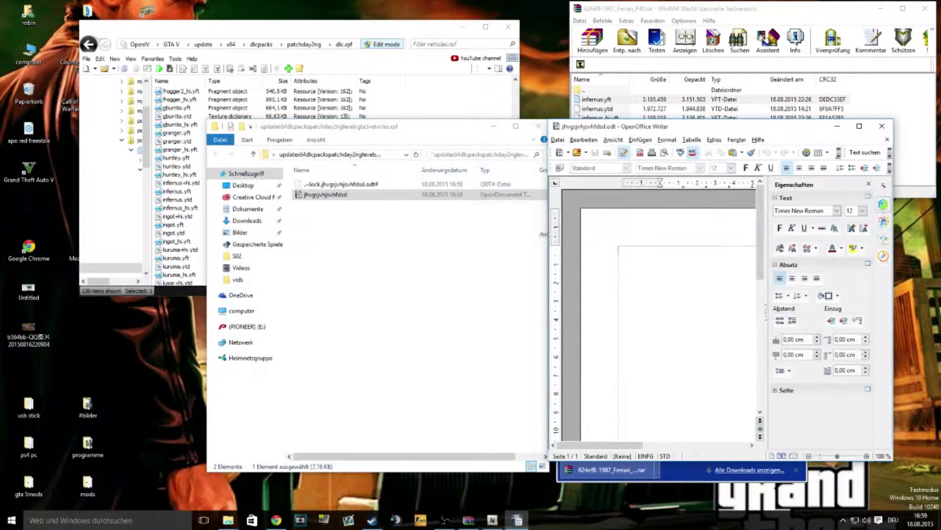
Step: Switch to OpenIV, copy the four infernus files from vehicles.rpf into the desktop folder, and close the Writer document and folder window
click(211, 26)
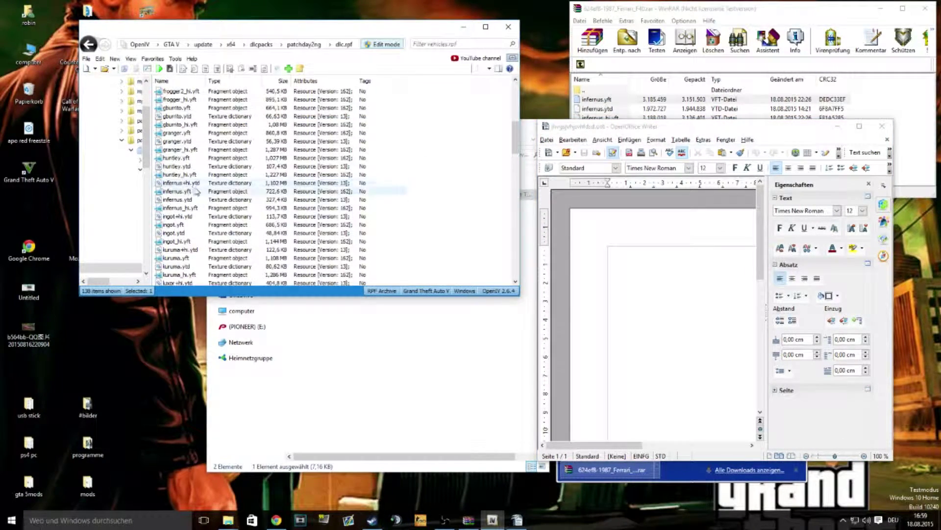
drag(408, 184, 398, 209)
drag(538, 249, 343, 202)
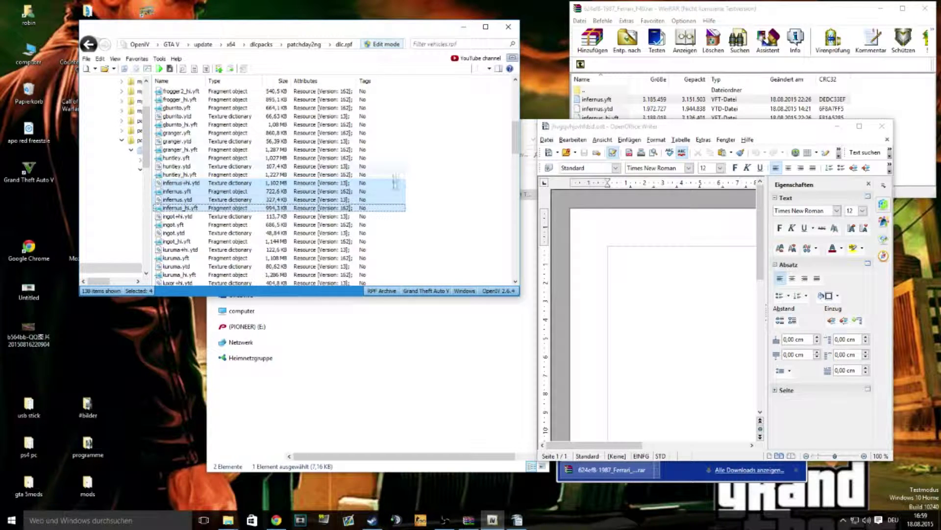
click(381, 46)
click(383, 45)
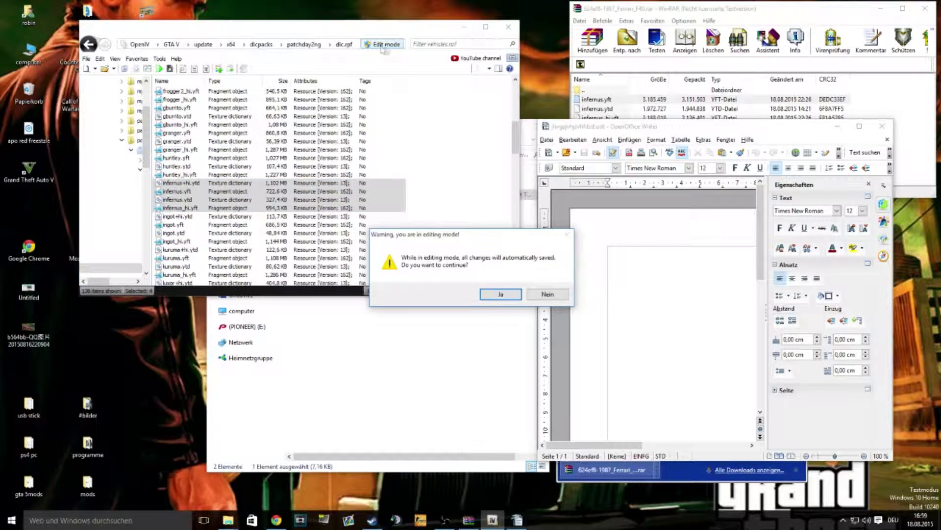
click(502, 294)
drag(368, 199, 452, 256)
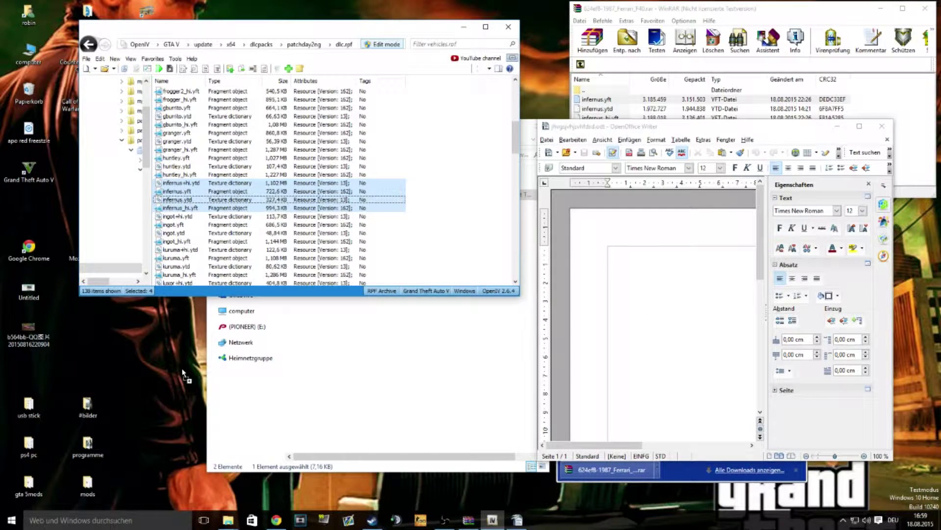
drag(183, 372, 370, 342)
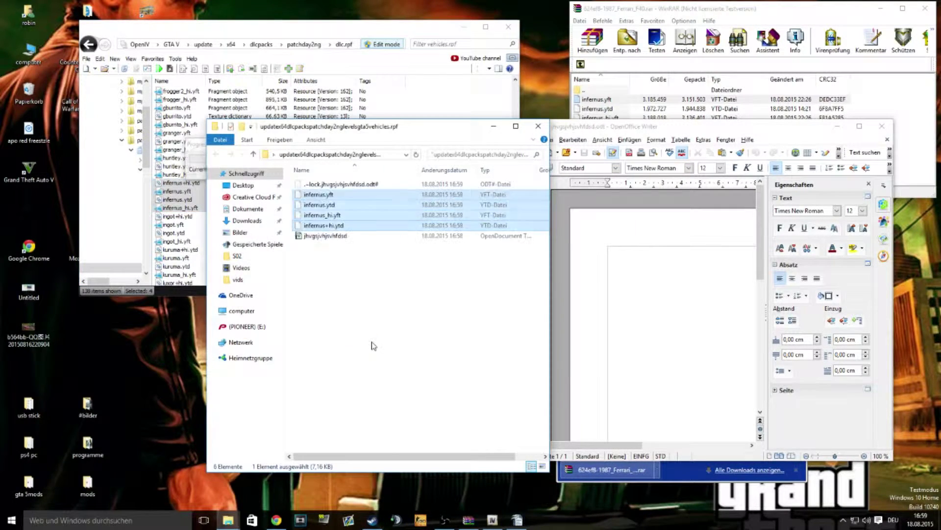
click(373, 345)
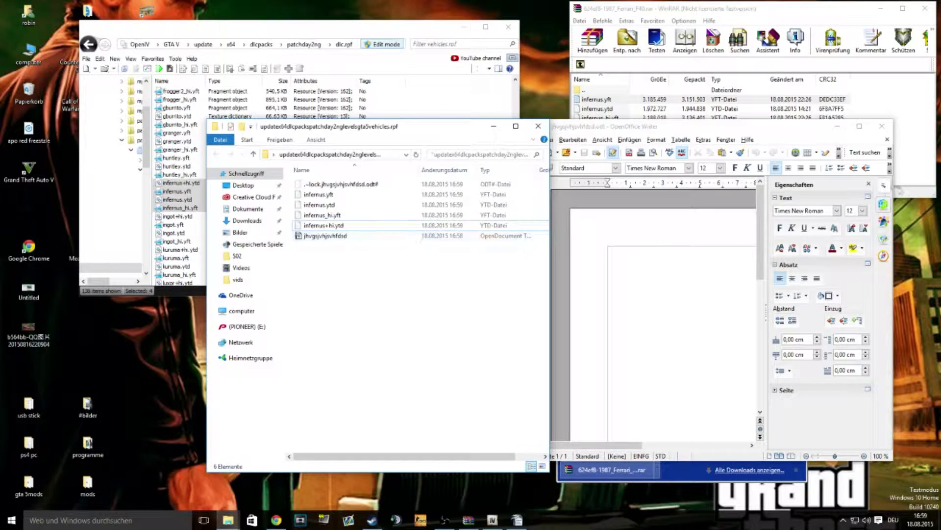
click(882, 126)
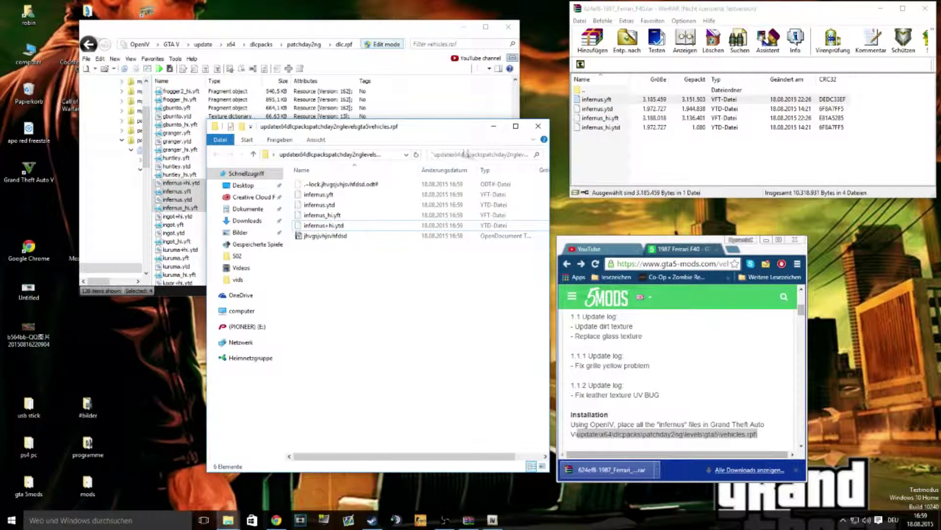
click(537, 127)
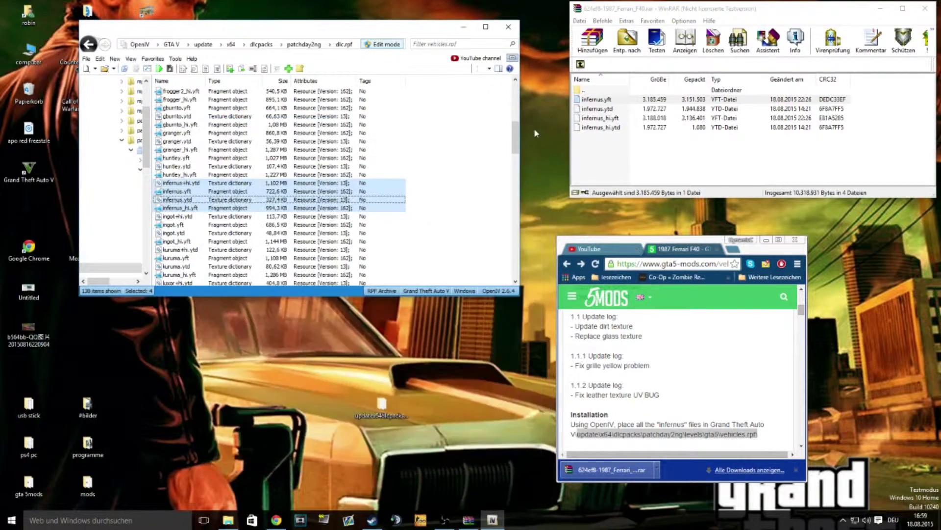
Step: Delete the four original infernus files from vehicles.rpf and add the four infernus files from the WinRAR archive in their place
right_click(203, 189)
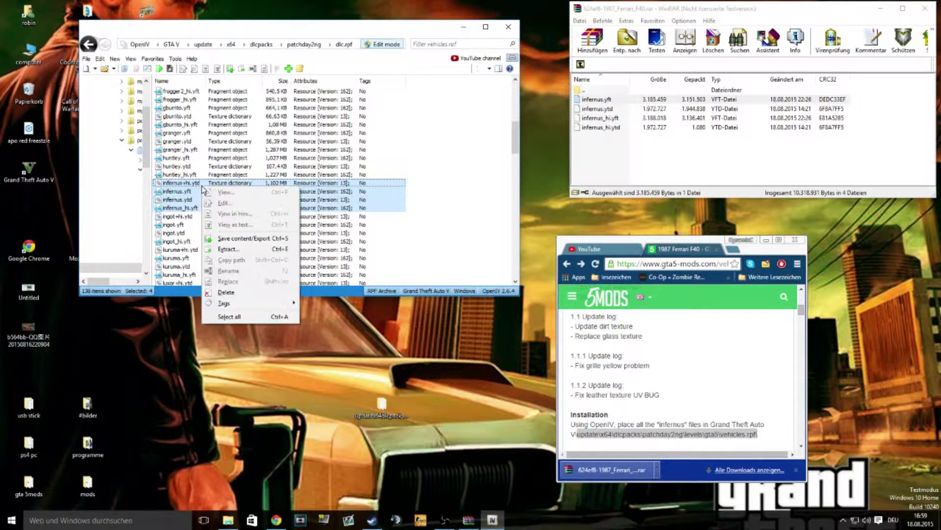
click(260, 293)
drag(633, 160, 625, 100)
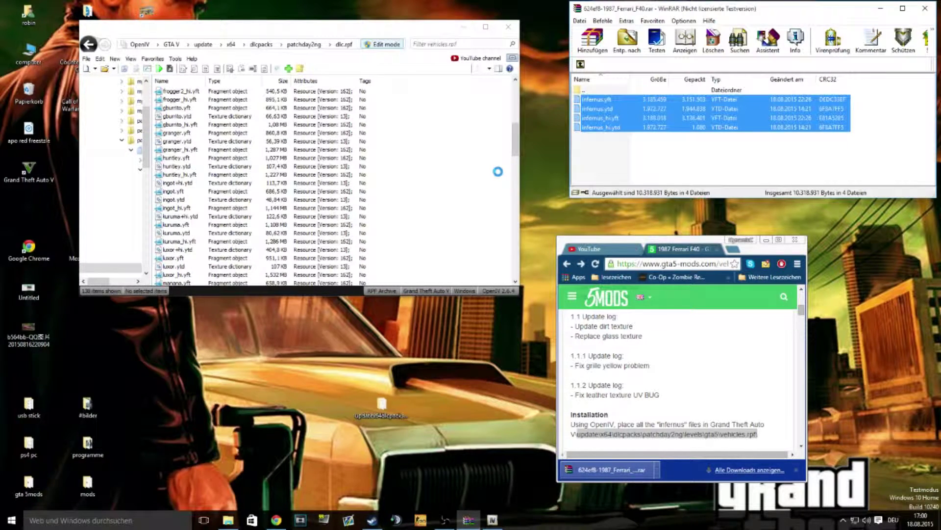
drag(515, 139, 516, 280)
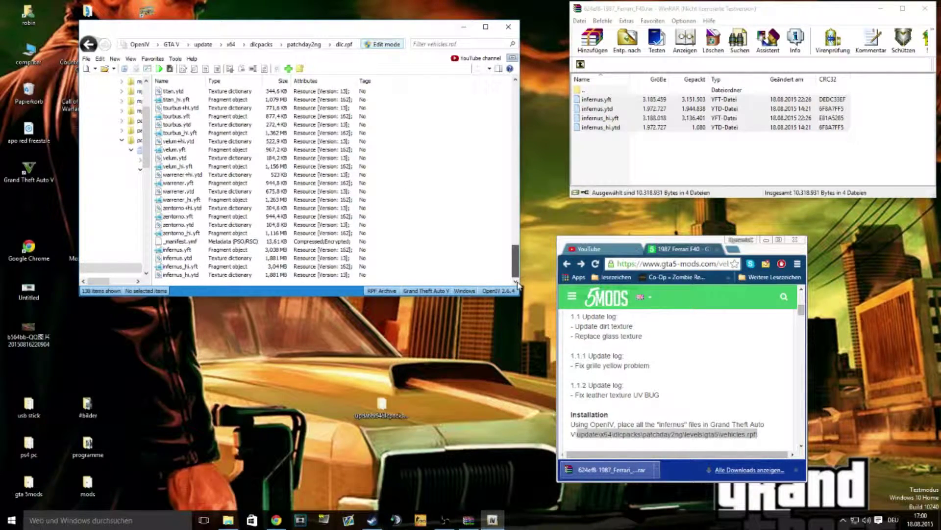
drag(516, 267, 516, 111)
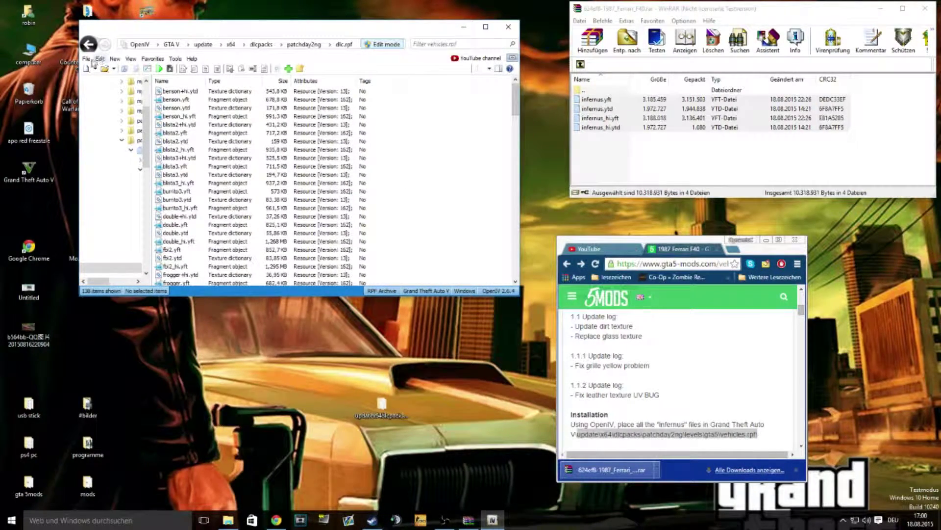
Step: Rebuild and reopen vehicles.rpf in OpenIV, and close OpenIV and the WinRAR archive after checking the infernus files
click(87, 59)
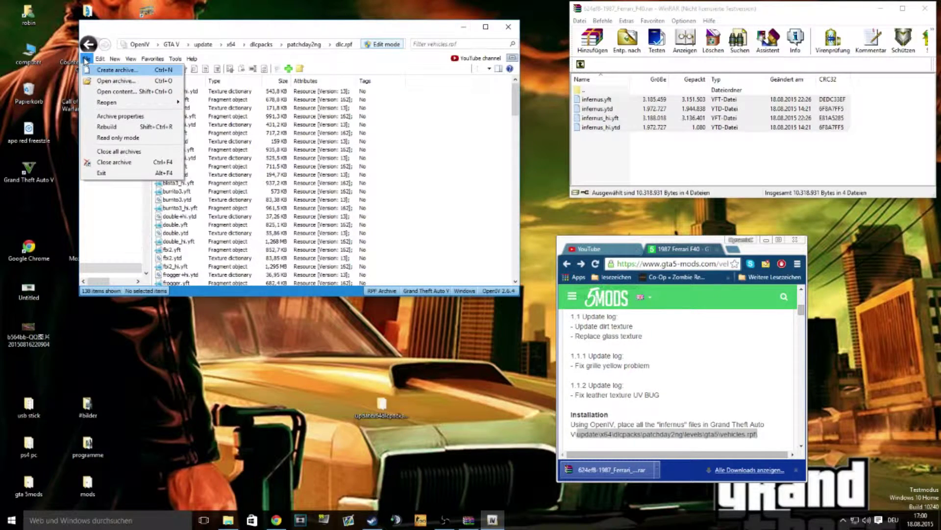
click(159, 129)
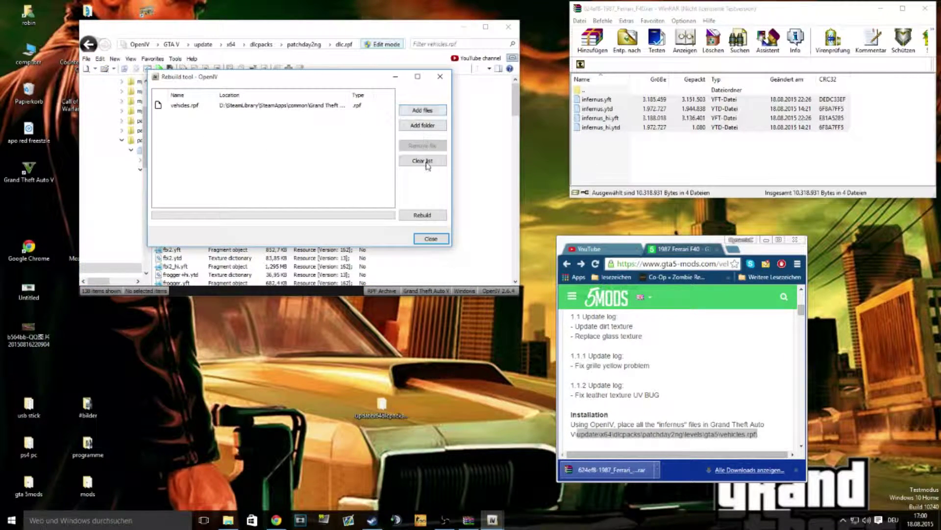
click(434, 219)
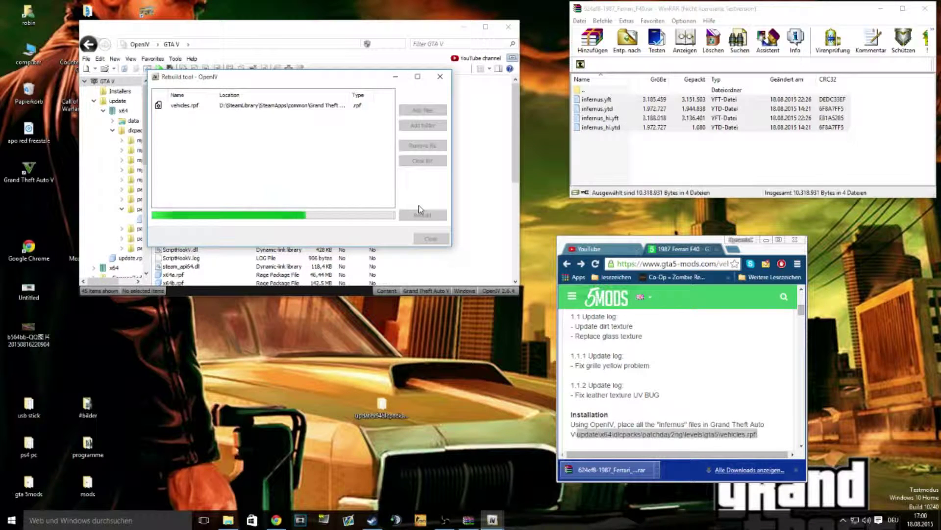
click(485, 294)
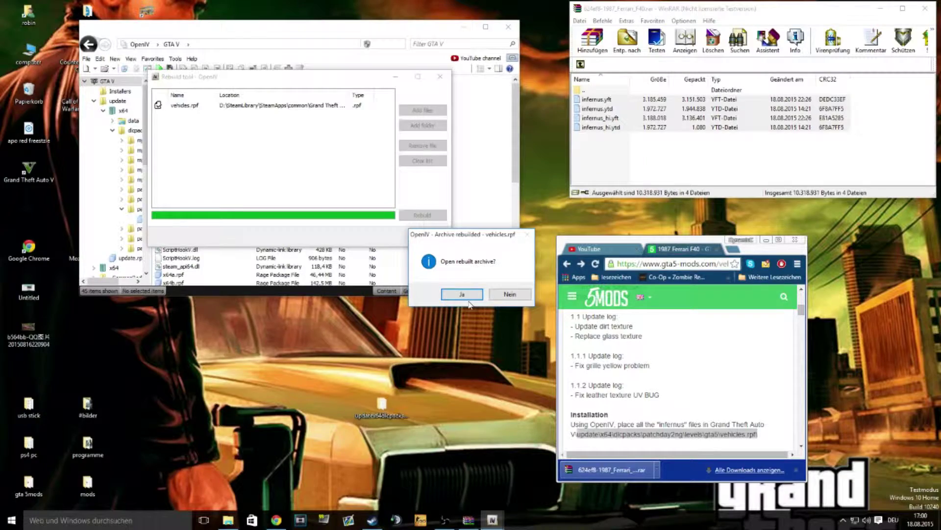
click(465, 295)
scroll(419, 216, down, 3)
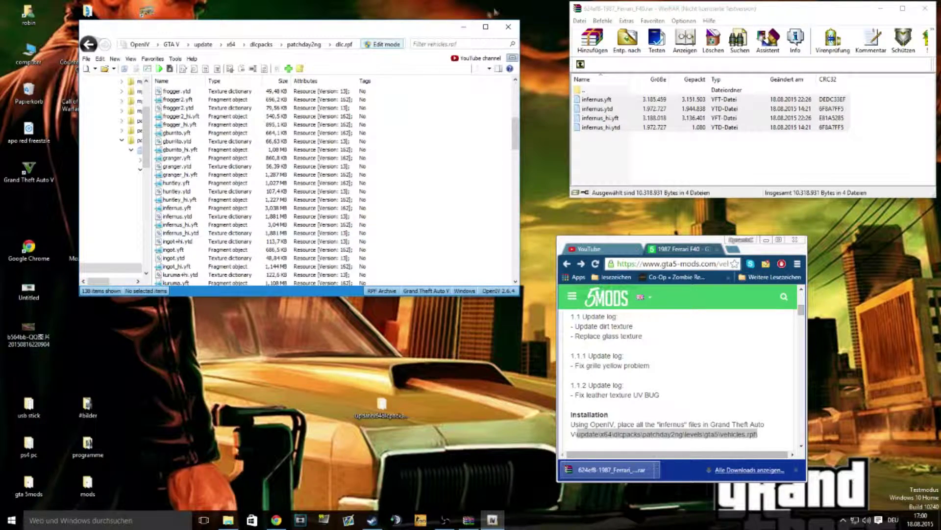
click(509, 26)
click(925, 8)
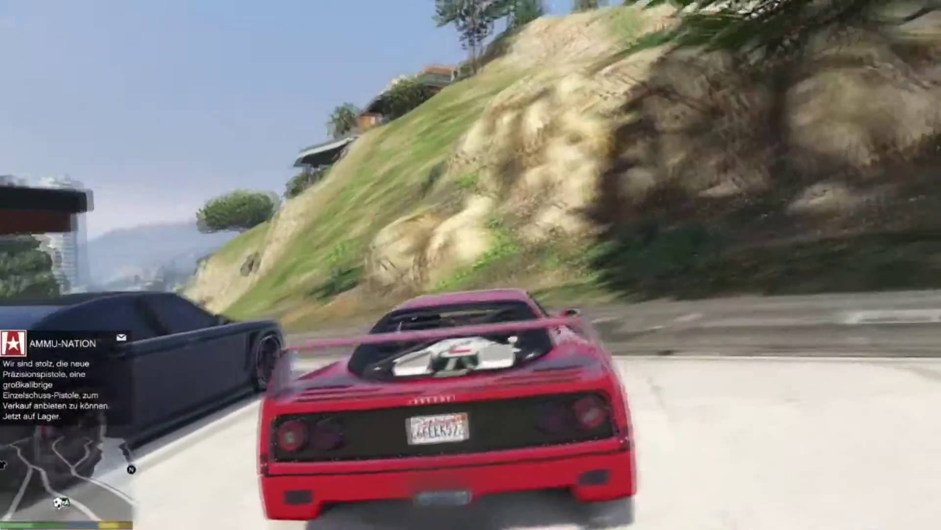
key(w)
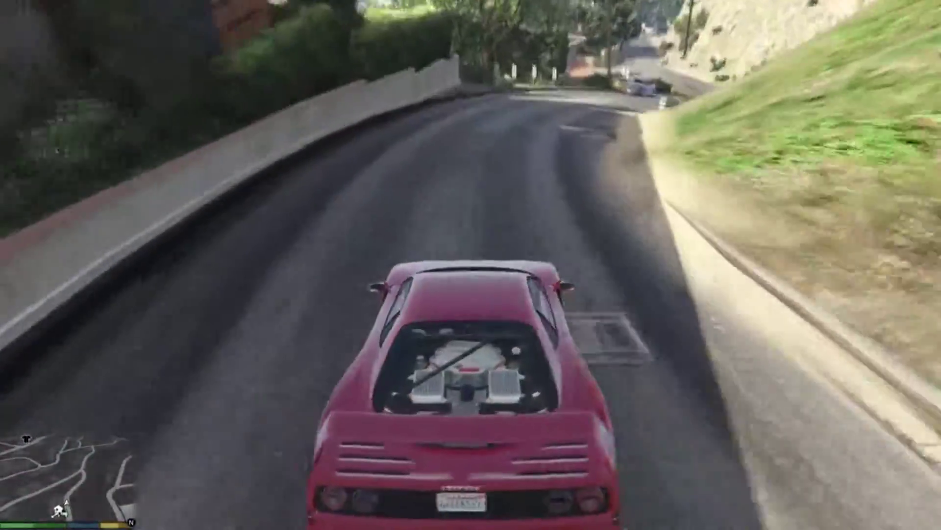
key(w)
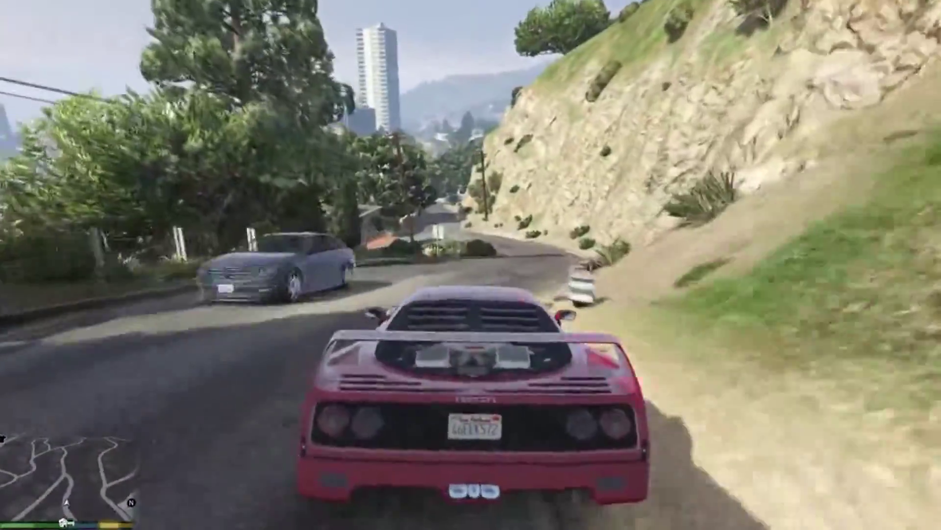